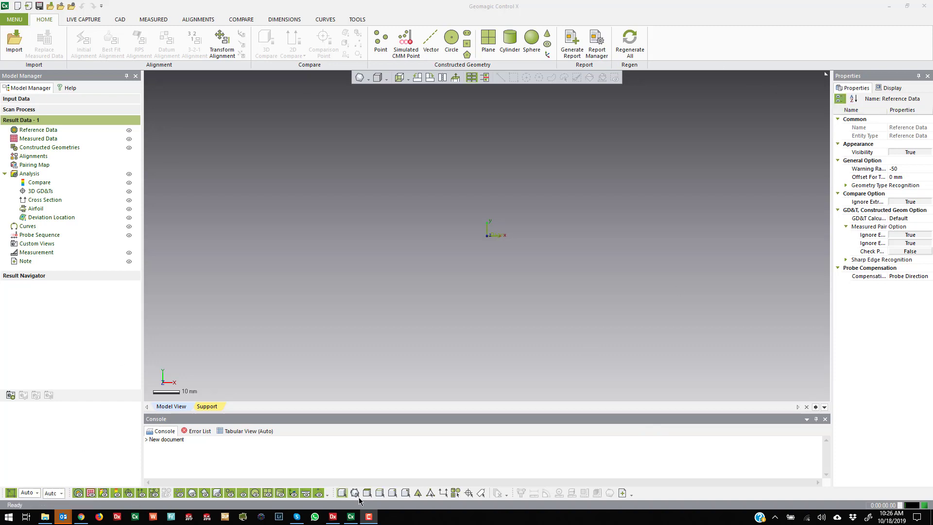
Hide the Model Manager panel, then show it again, from the bottom toolbar's panel list
right_click(687, 496)
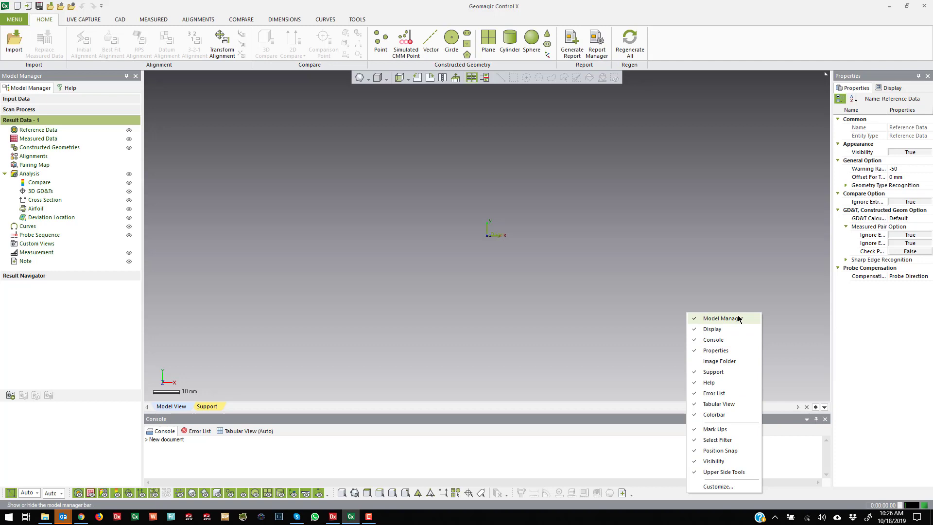
left_click(722, 318)
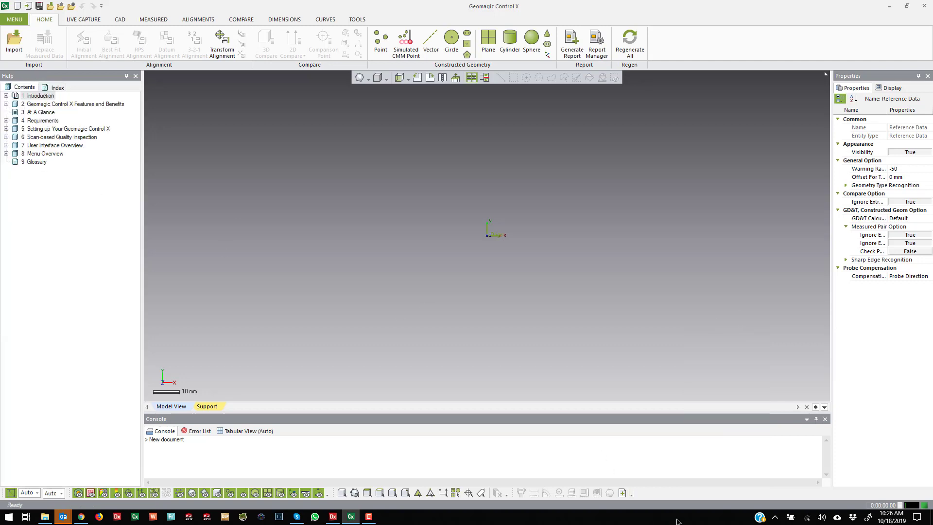
right_click(668, 495)
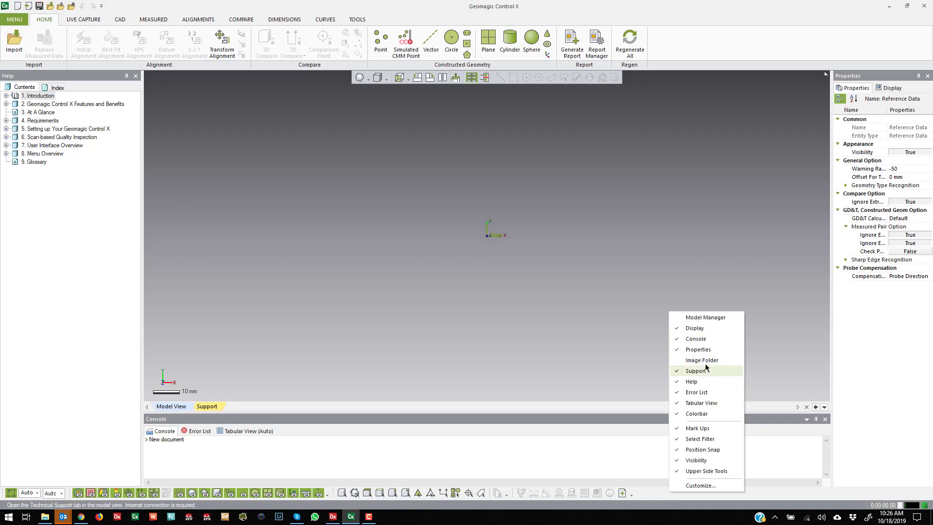
left_click(700, 318)
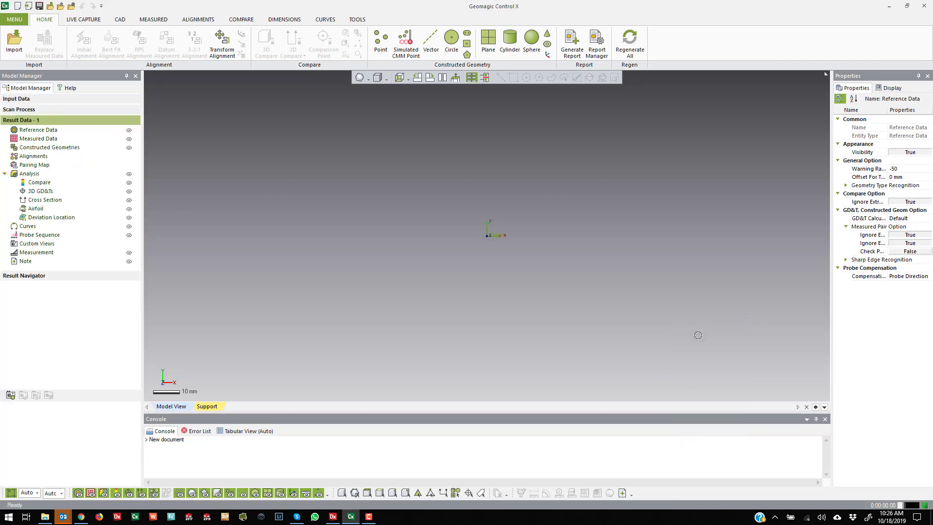
Hide and re-show the Help panel, then set the left dock panels to auto-hide
right_click(665, 488)
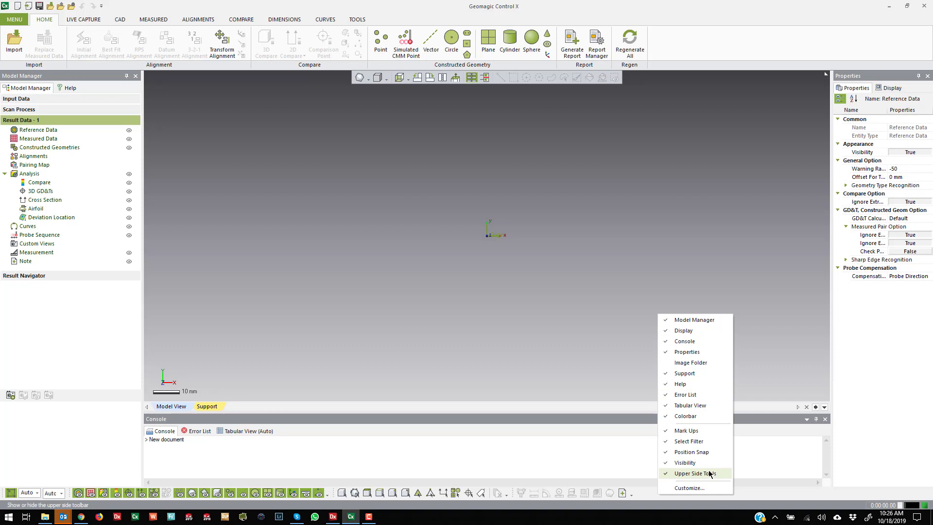
left_click(701, 384)
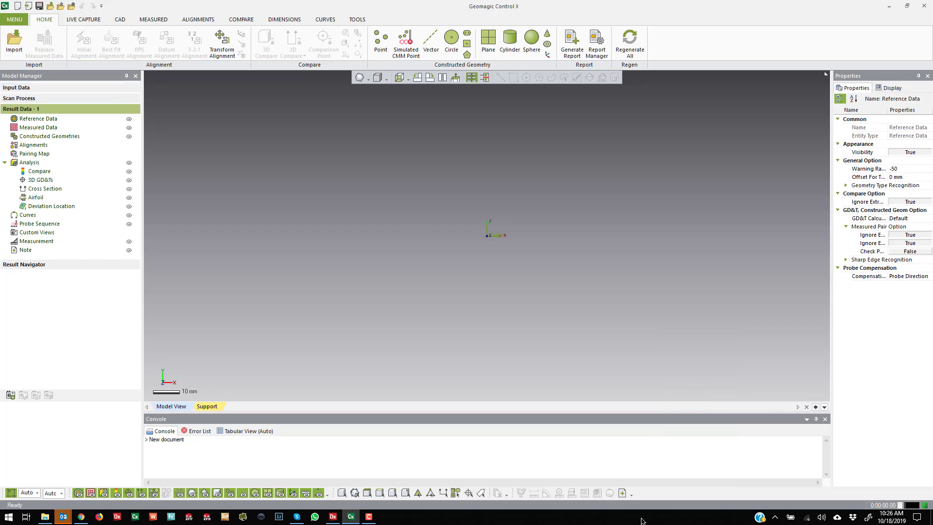
right_click(659, 497)
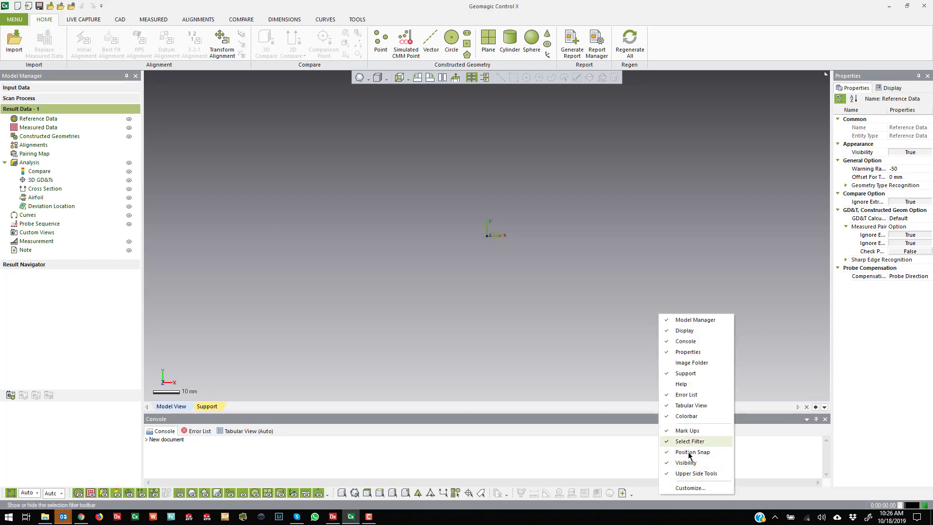
left_click(681, 385)
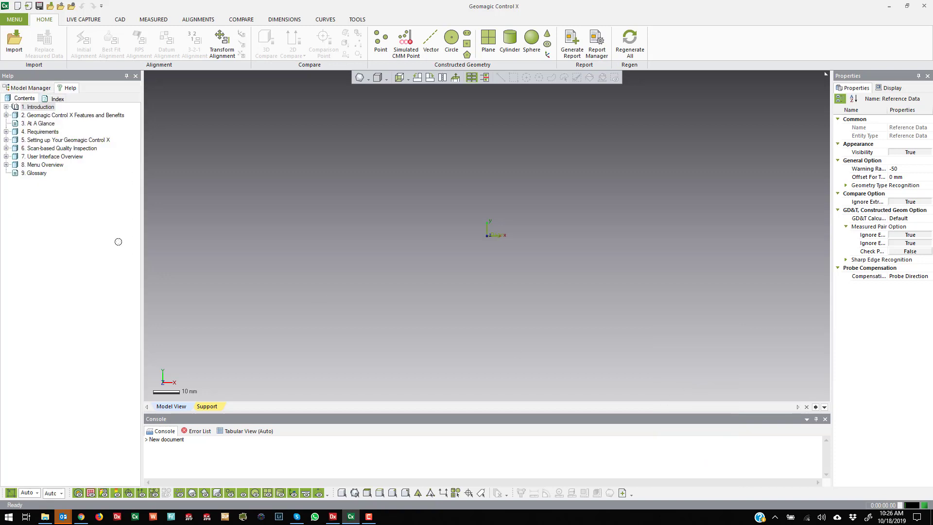
left_click(126, 75)
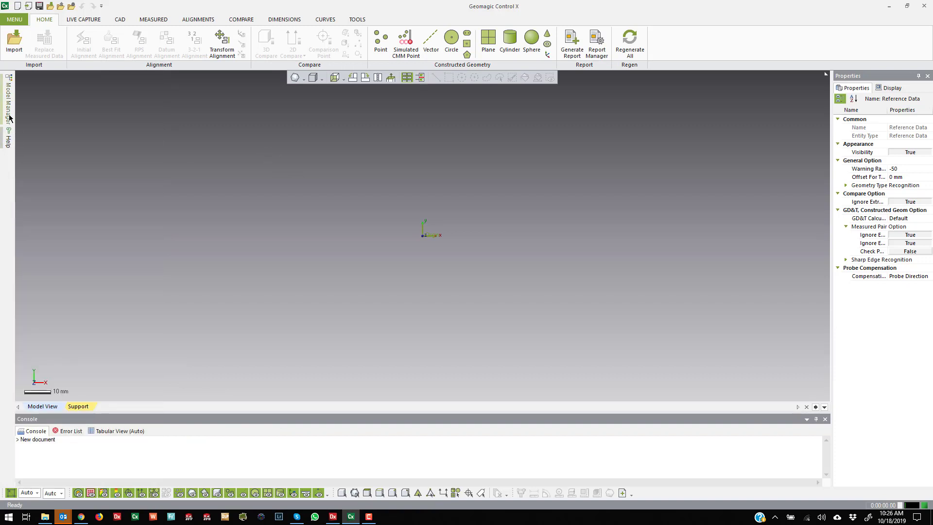
Pin Model Manager permanently open, then float the Help panel and close it
mouse_move(10, 116)
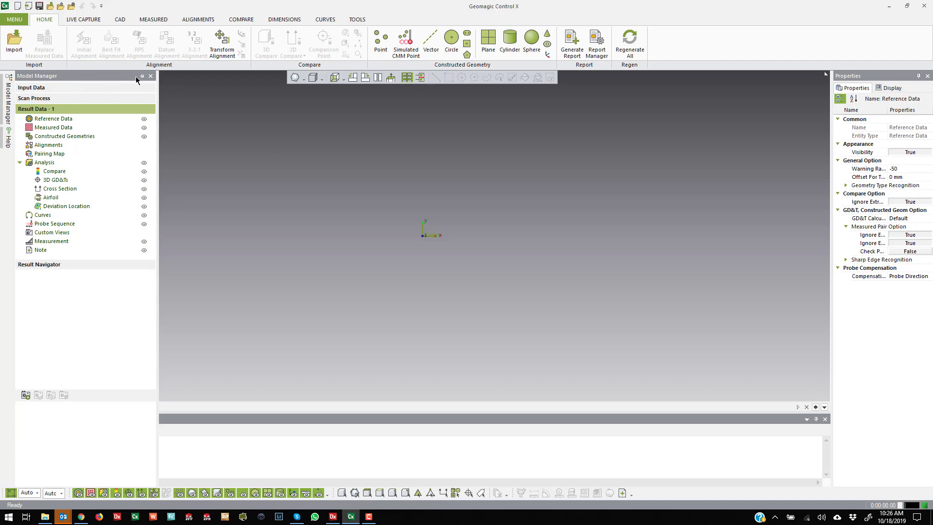
left_click(141, 77)
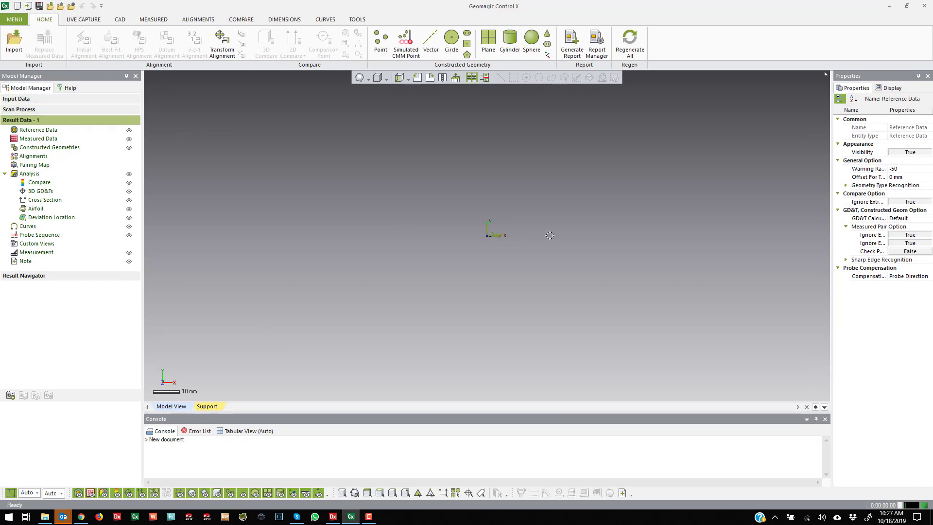
left_click(66, 88)
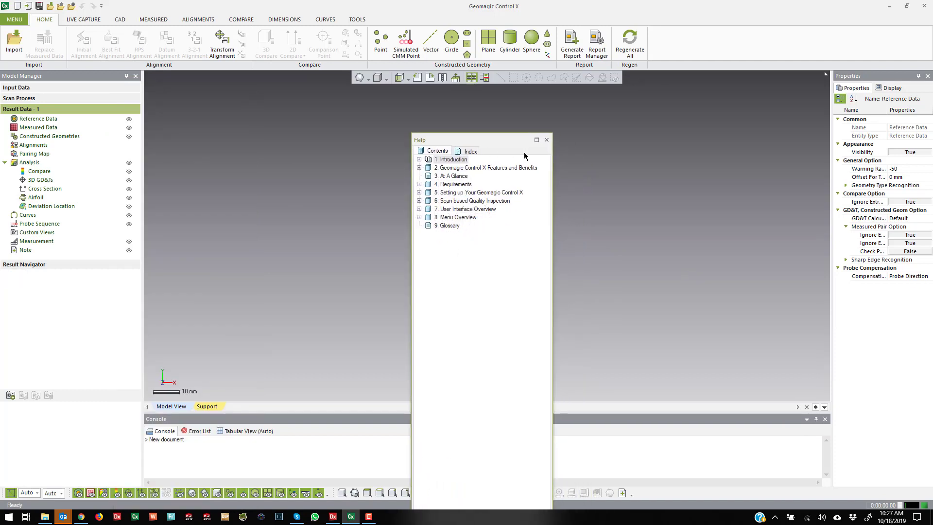
left_click(545, 141)
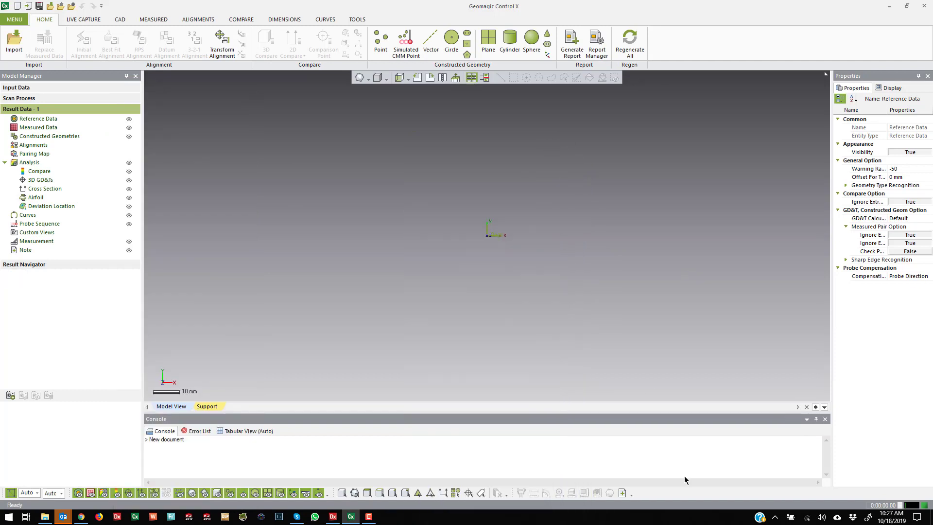
Reopen Help from the panel list and dock it beside Model Manager
right_click(693, 497)
left_click(713, 382)
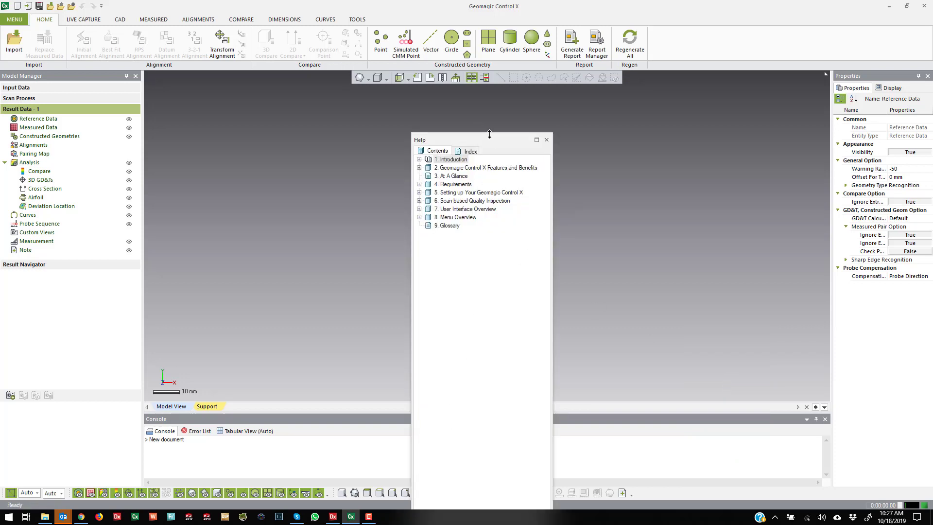
left_click_drag(509, 138, 474, 237)
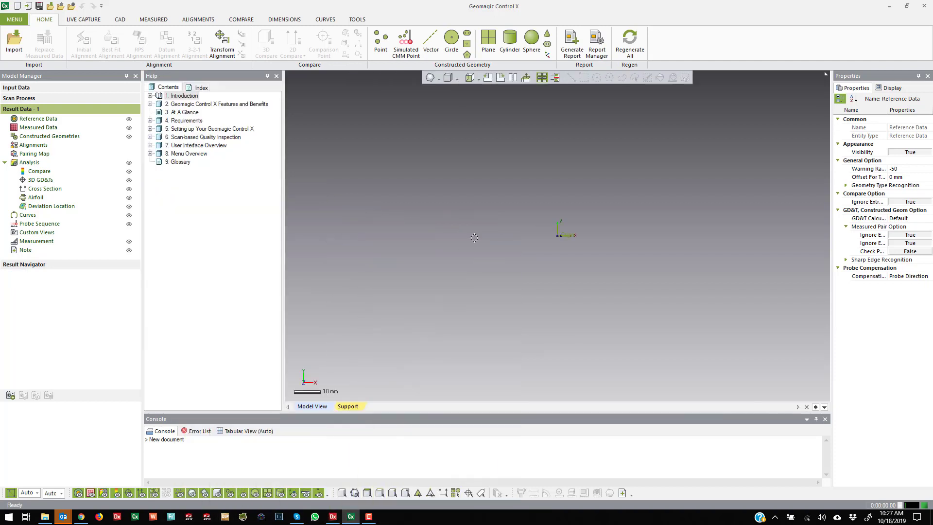
Float the Help panel, redock it at the far left, and switch it to Contents
left_click(201, 88)
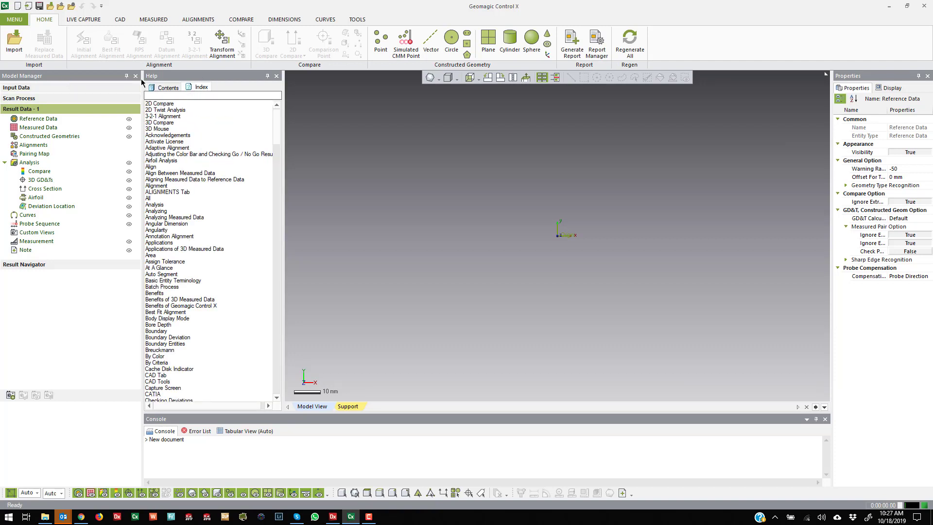
double_click(247, 77)
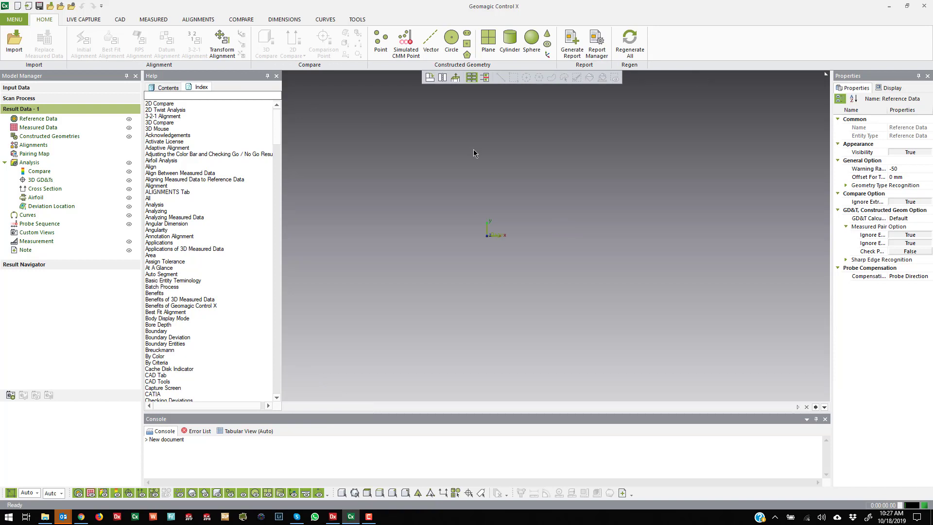
left_click_drag(455, 150, 21, 284)
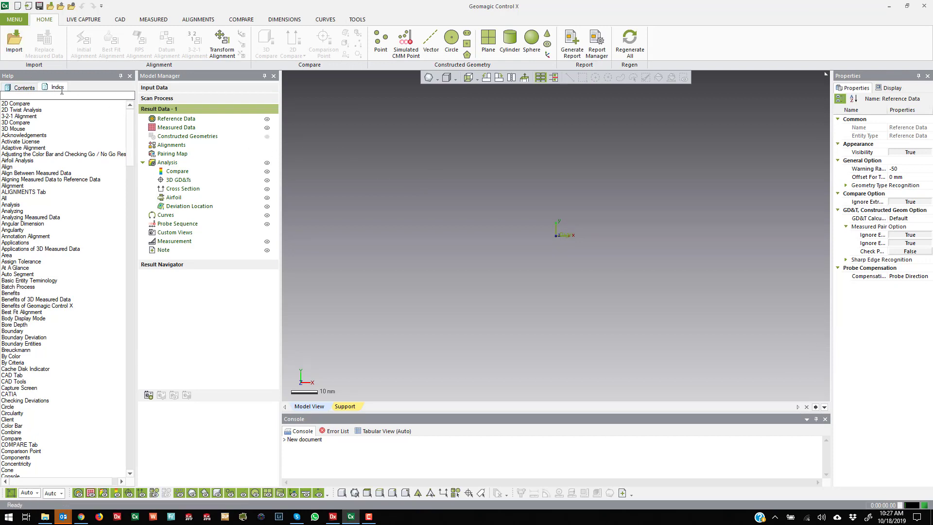
left_click(20, 88)
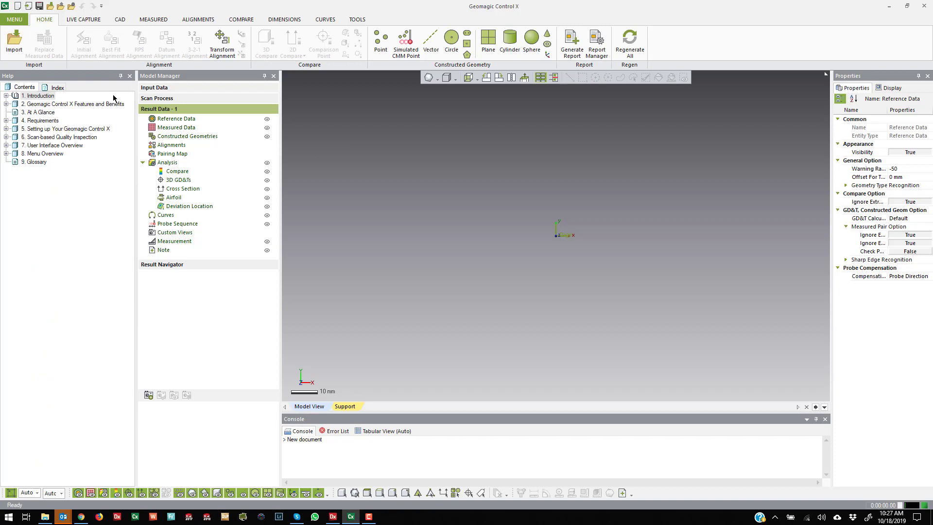
Move Model Manager, close the Help panel, and check the panel list without changes
left_click_drag(198, 76, 19, 280)
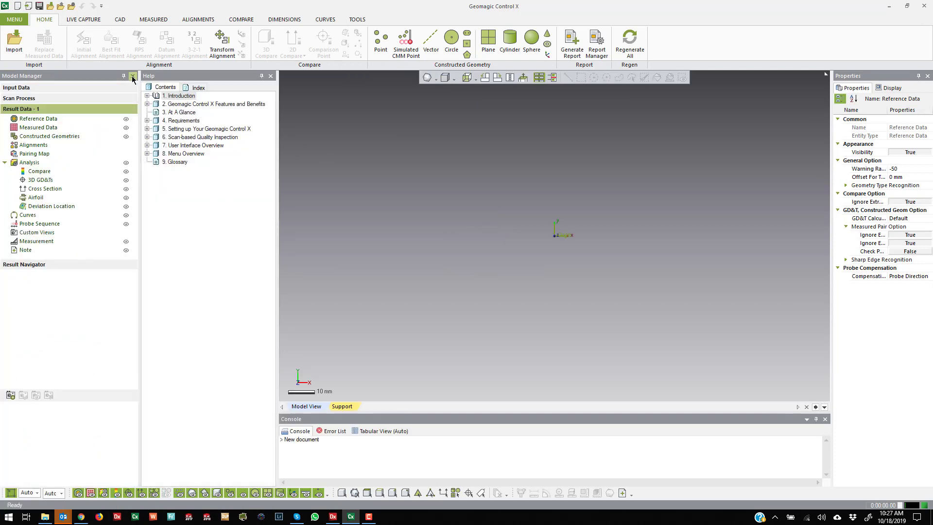
left_click(270, 75)
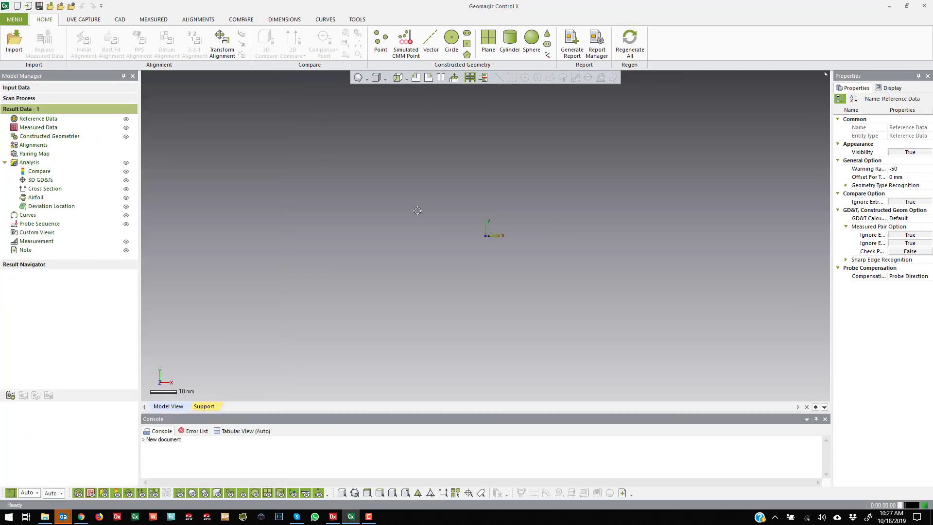
right_click(780, 493)
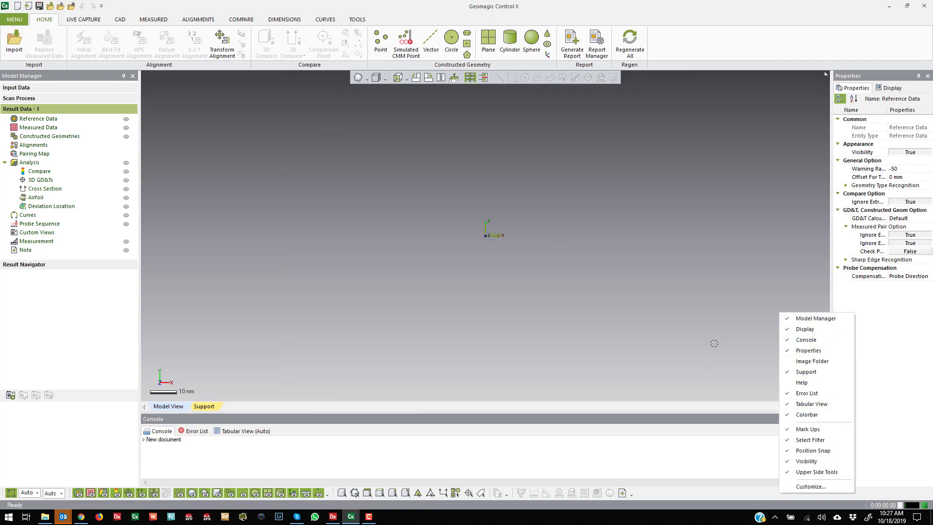
left_click(545, 265)
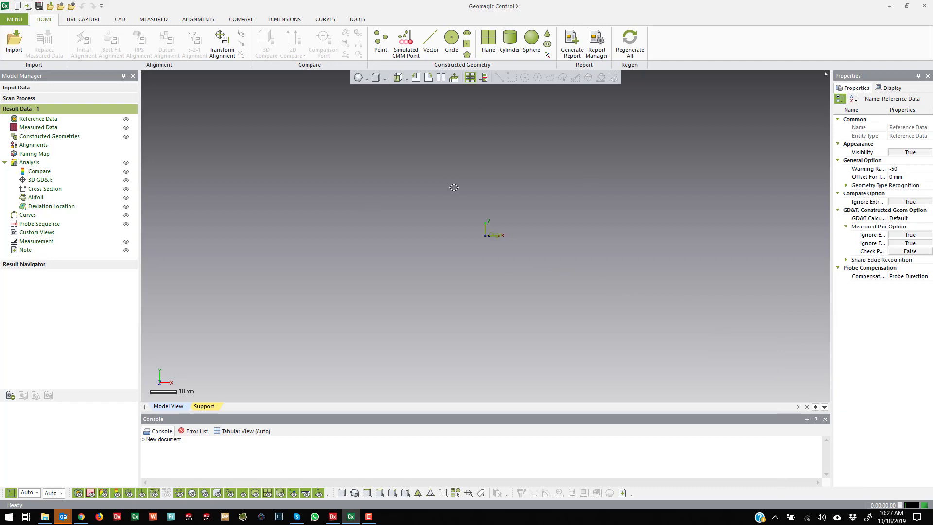
In File Explorer, browse to C:\Program Files\3D Systems\Geomagic Control X\License
left_click(45, 516)
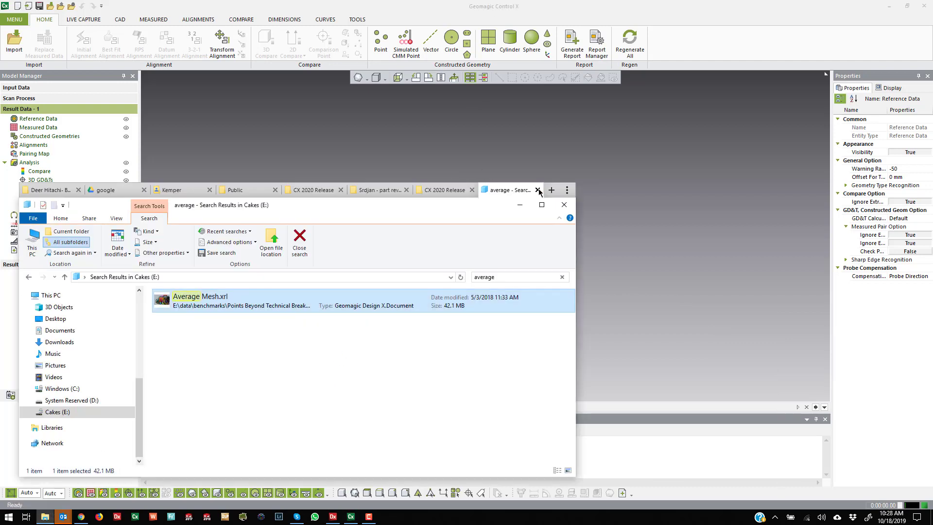
left_click(551, 190)
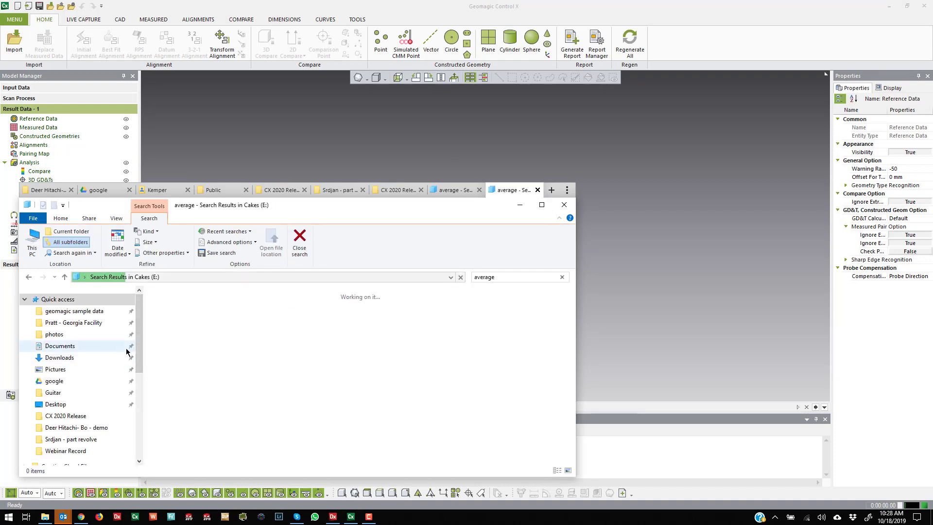
scroll(77, 364, "down", 8)
left_click(76, 389)
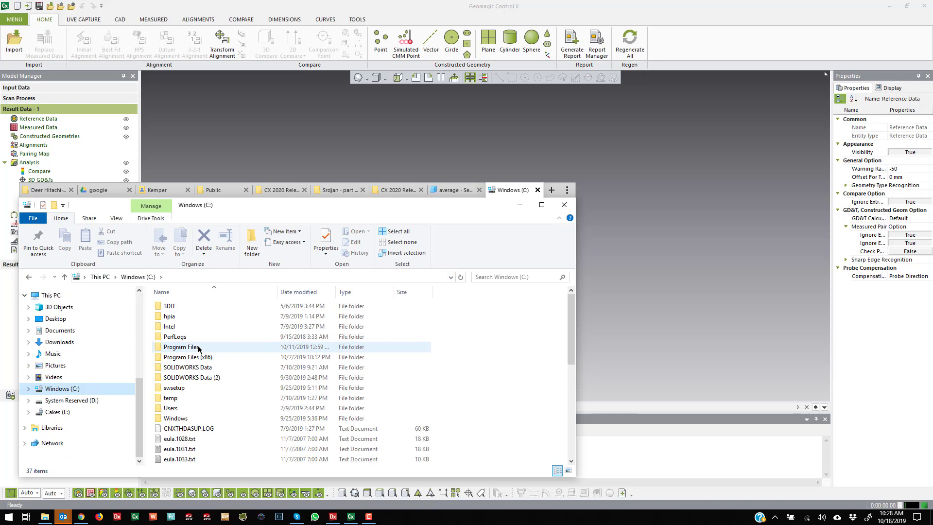
double_click(198, 347)
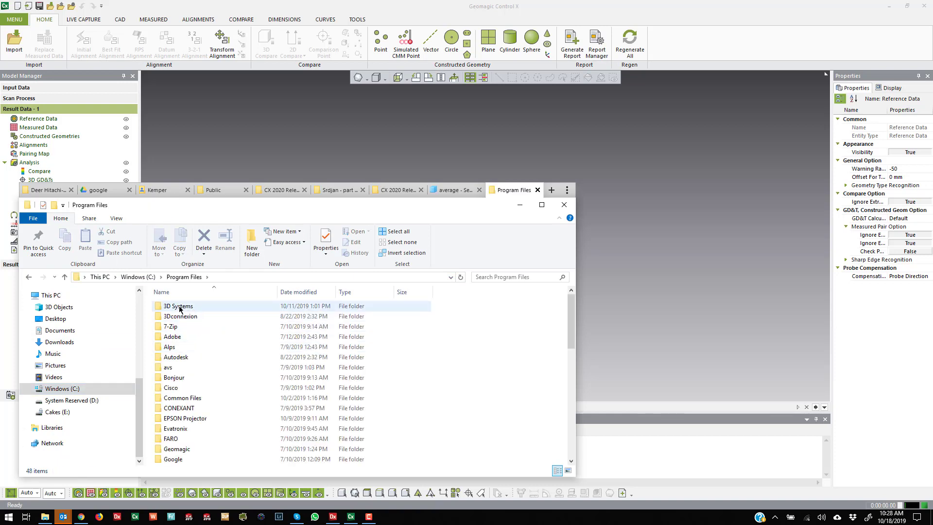
double_click(183, 307)
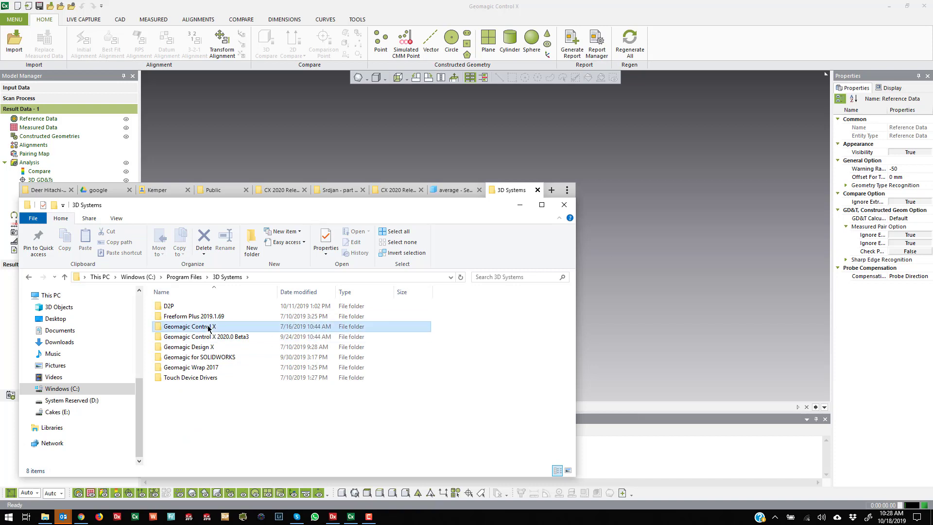
double_click(210, 326)
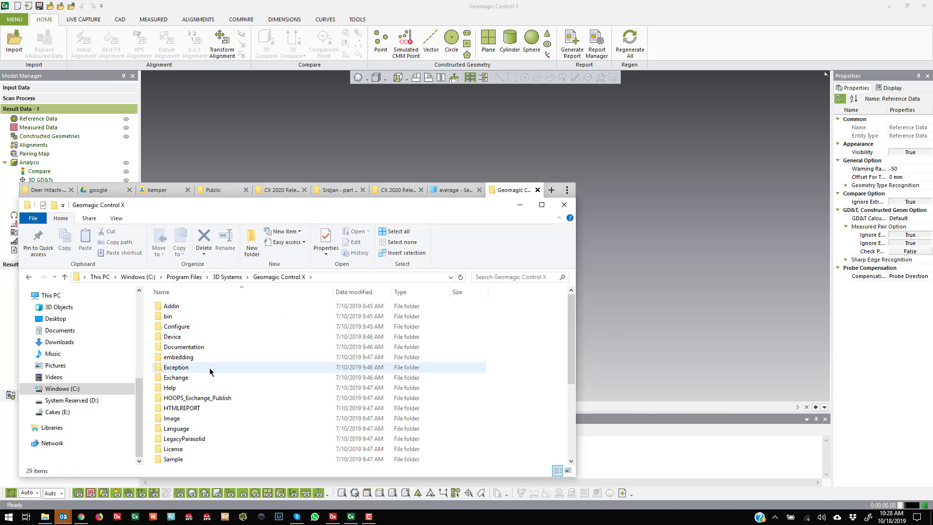
left_click(194, 388)
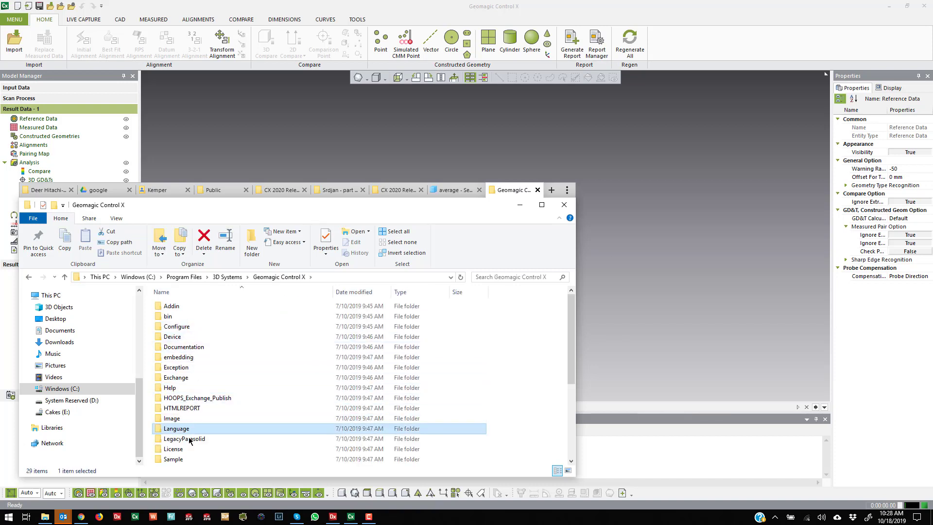
left_click(181, 450)
double_click(181, 449)
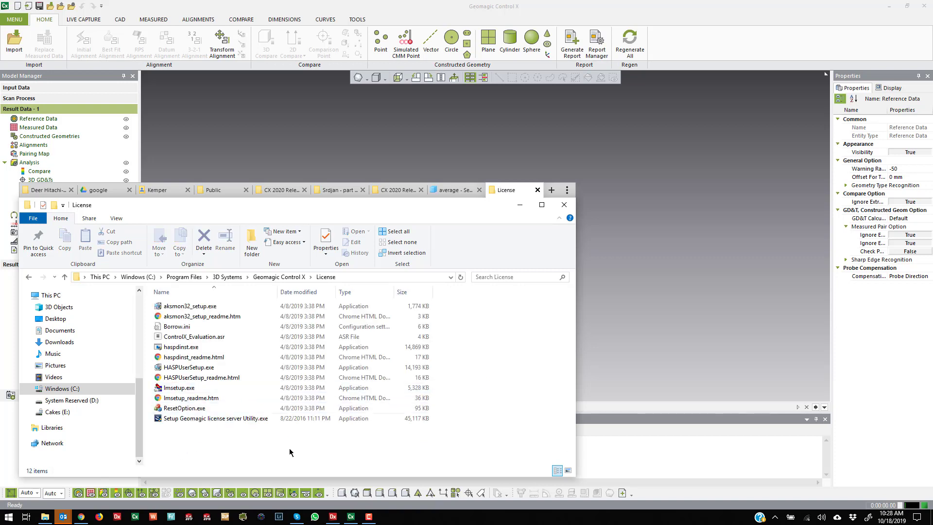
double_click(179, 410)
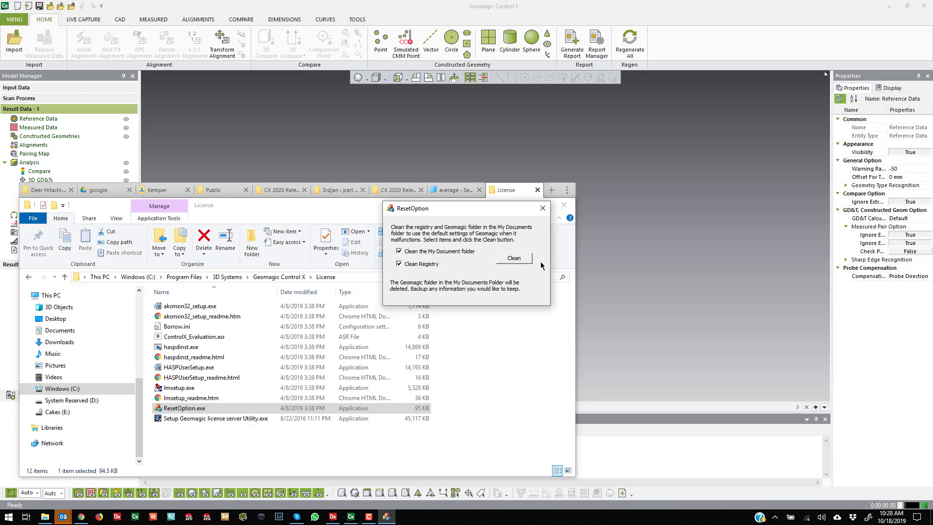
left_click(543, 209)
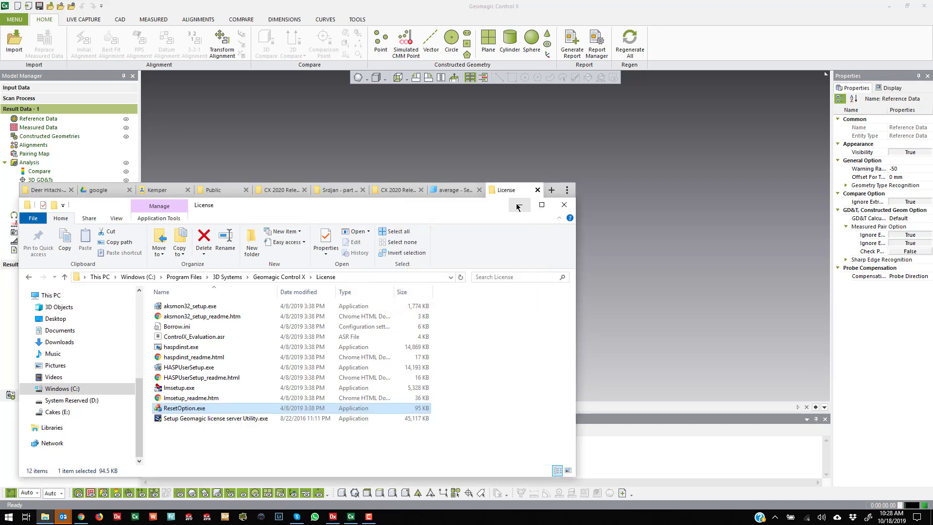